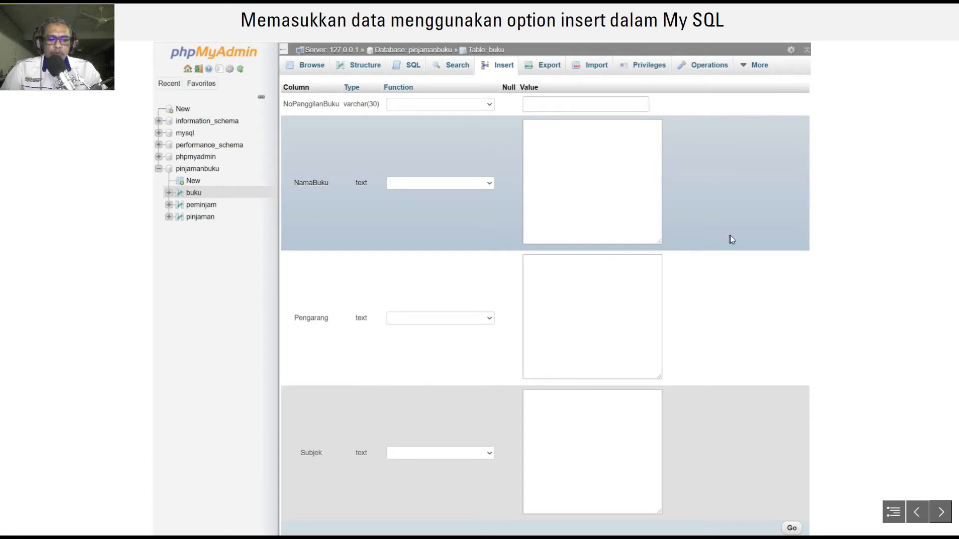
Search for XAMPP on the computer and launch the XAMPP Control Panel.
{"action": "key", "text": "super"}
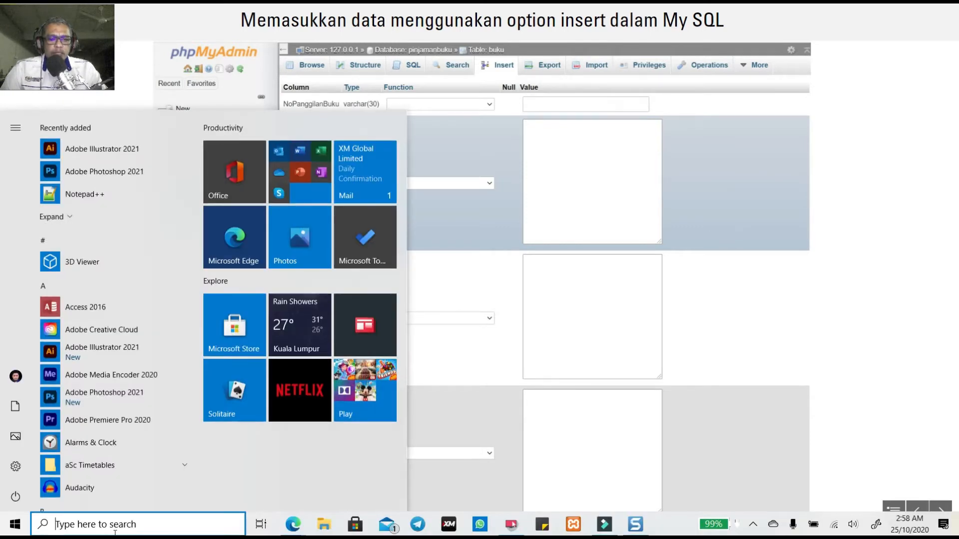
{"action": "left_click", "coordinate": [117, 532]}
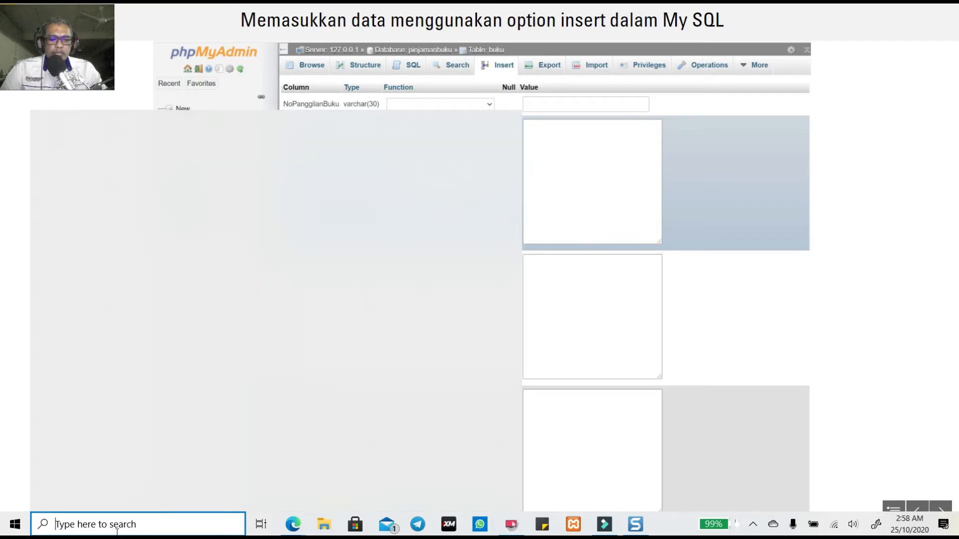
{"action": "type", "text": "x"}
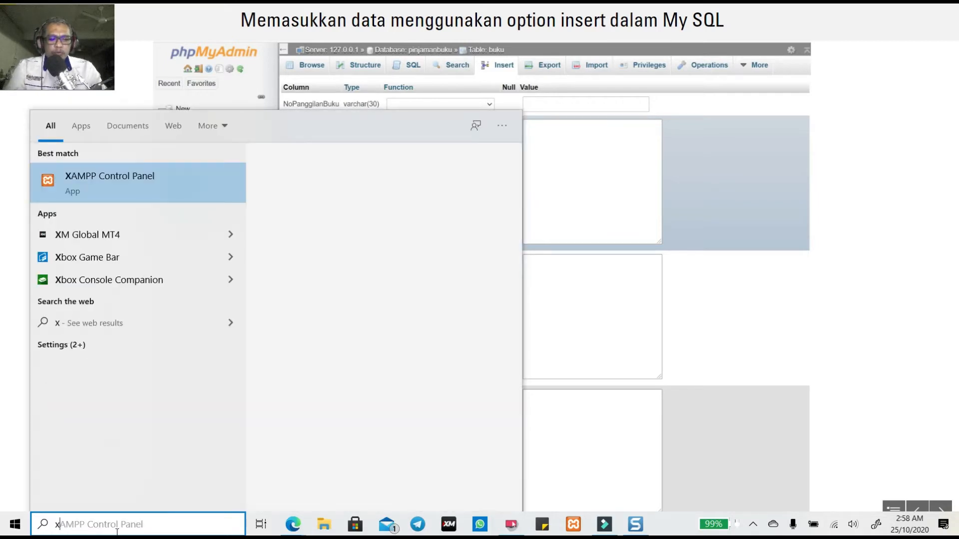
{"action": "type", "text": "a"}
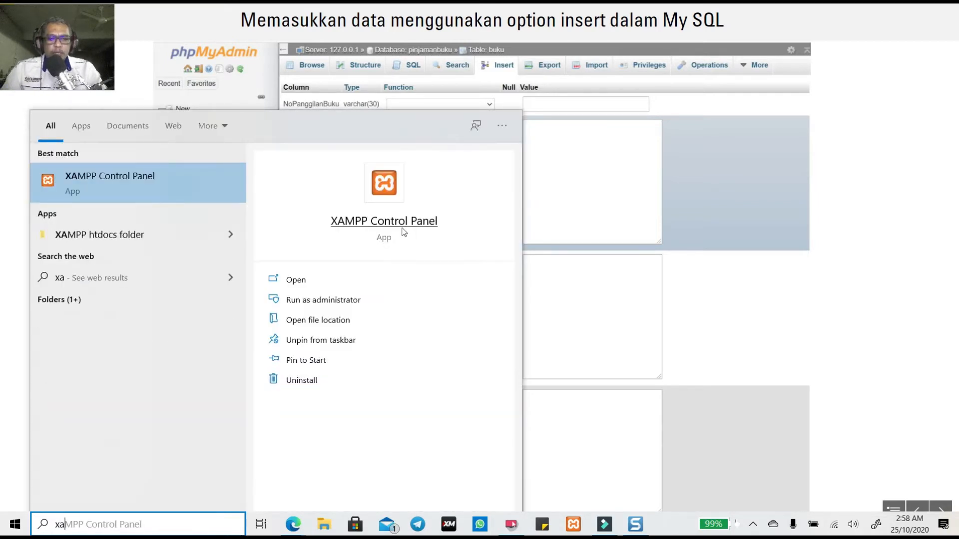
{"action": "left_click", "coordinate": [377, 221]}
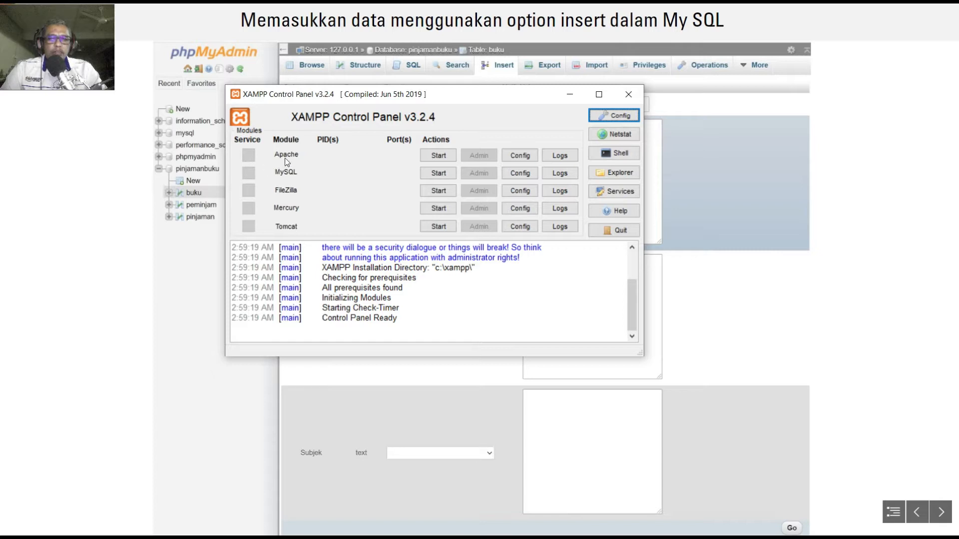
Start the Apache and MySQL modules and open the MySQL administration page in phpMyAdmin.
{"action": "left_click", "coordinate": [435, 157]}
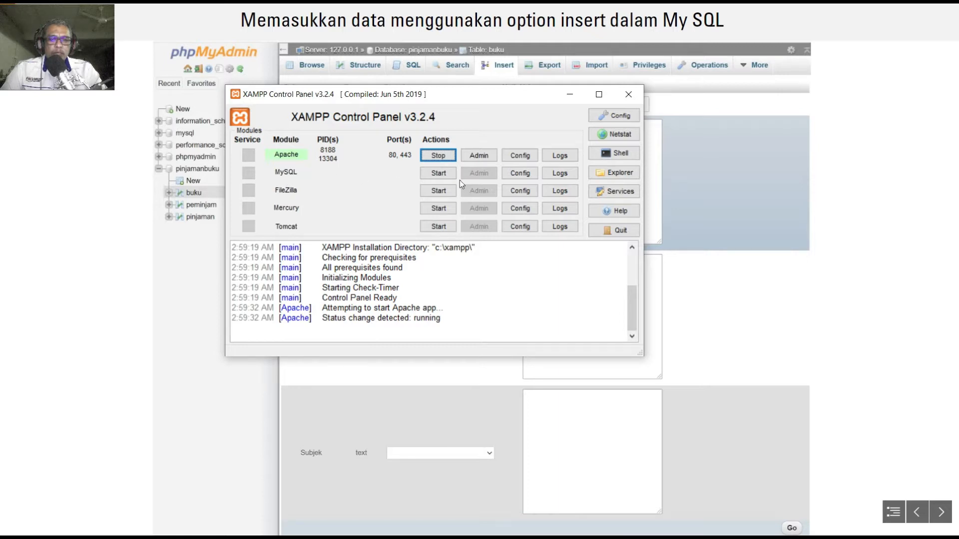
{"action": "left_click", "coordinate": [433, 174]}
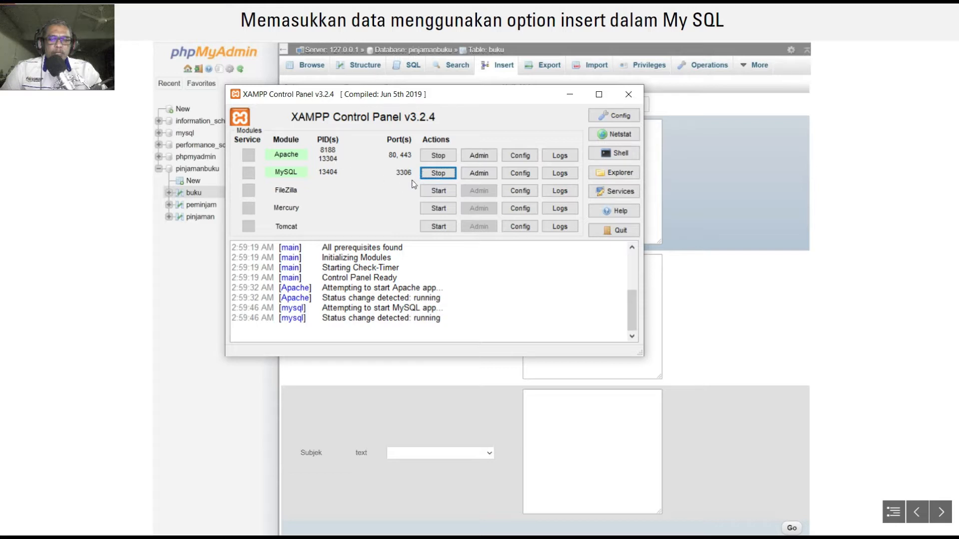
{"action": "left_click", "coordinate": [483, 175]}
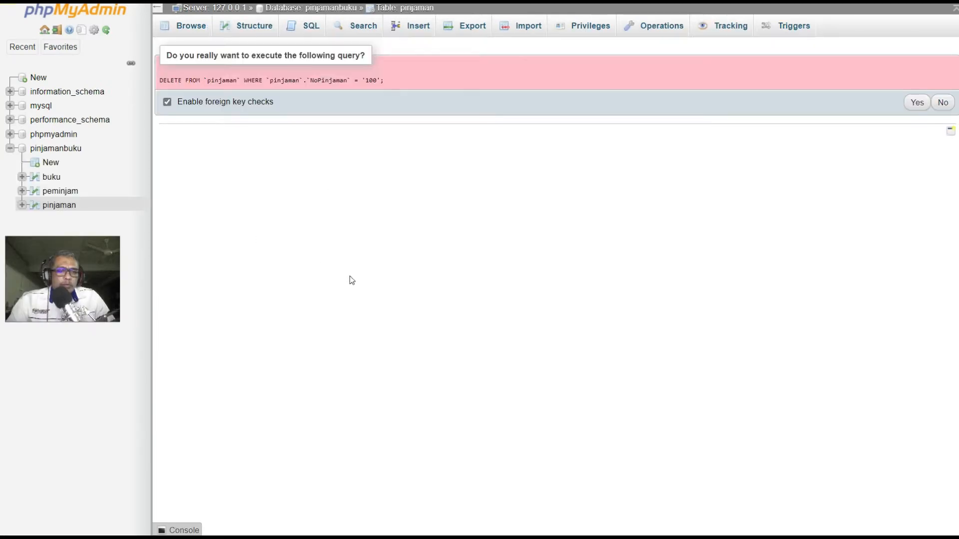
Start a new row in the buku table with NoPanggilanBuku IPB123000 and NamaBuku "Semantic Web".
{"action": "left_click", "coordinate": [52, 178]}
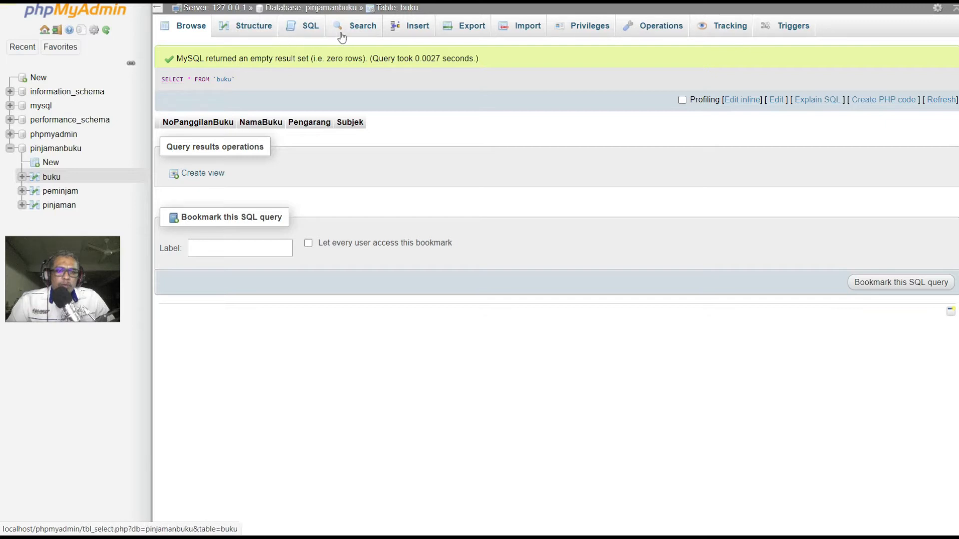
{"action": "left_click", "coordinate": [412, 31]}
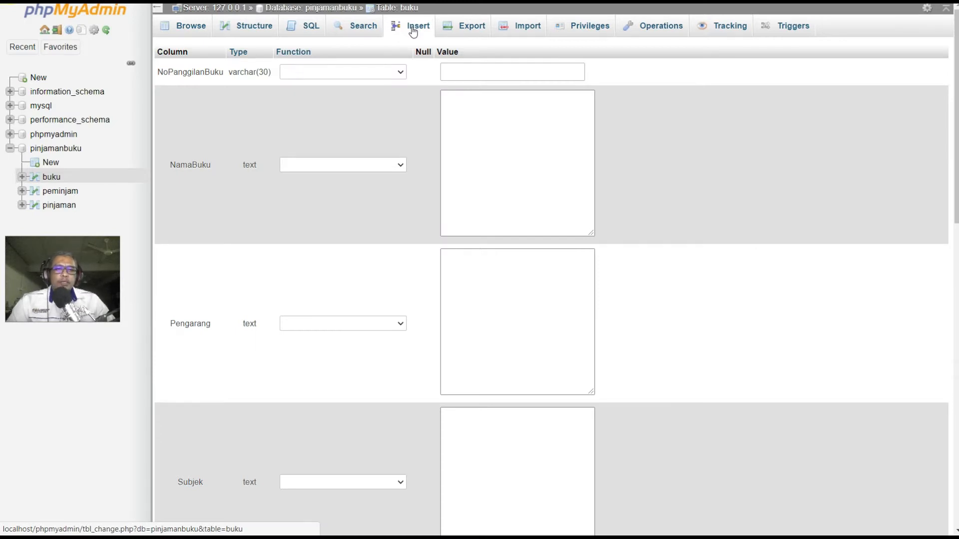
{"action": "left_click", "coordinate": [453, 71]}
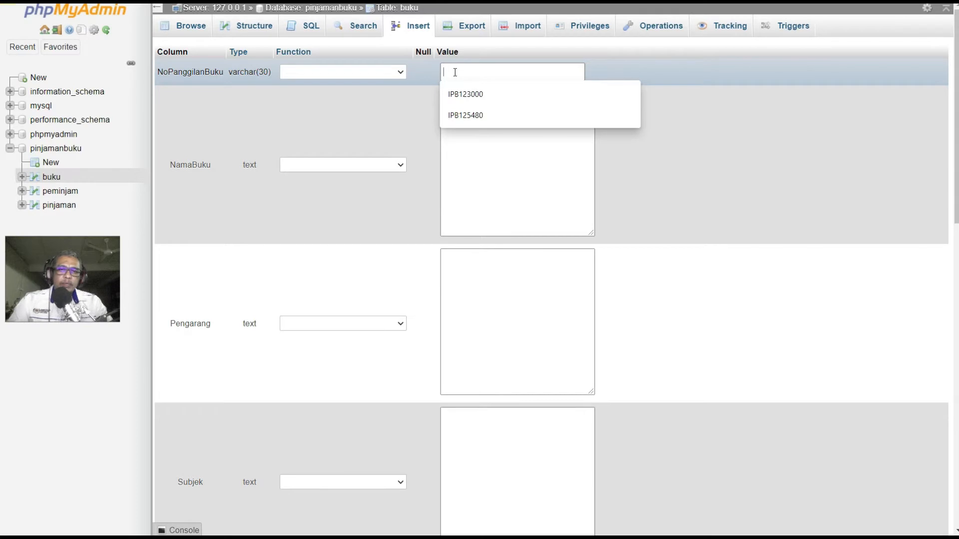
{"action": "left_click", "coordinate": [467, 96]}
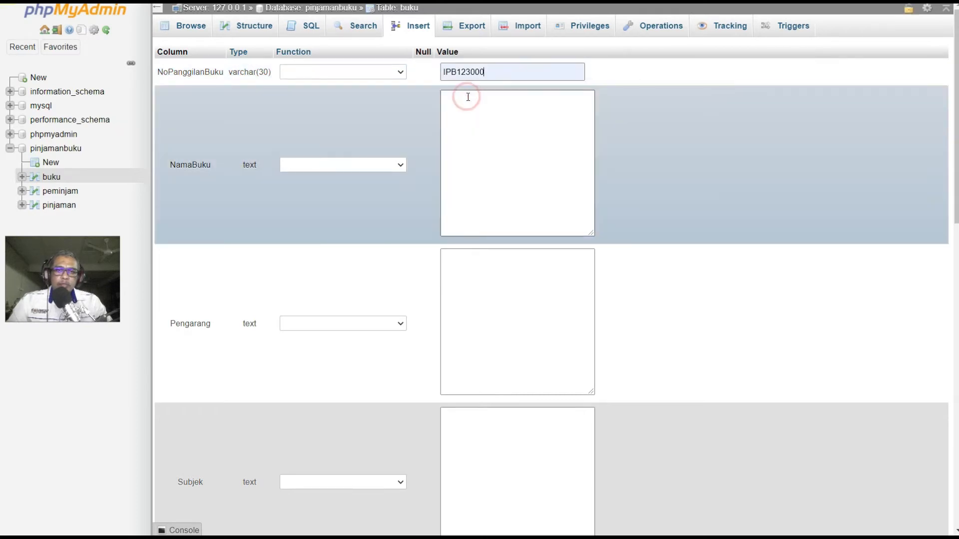
{"action": "left_click", "coordinate": [471, 109]}
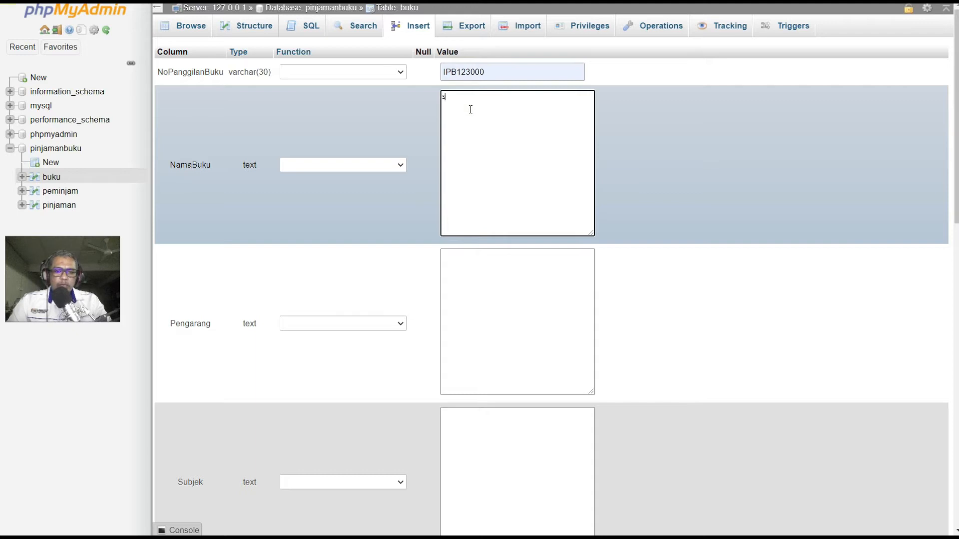
{"action": "type", "text": "Sema"}
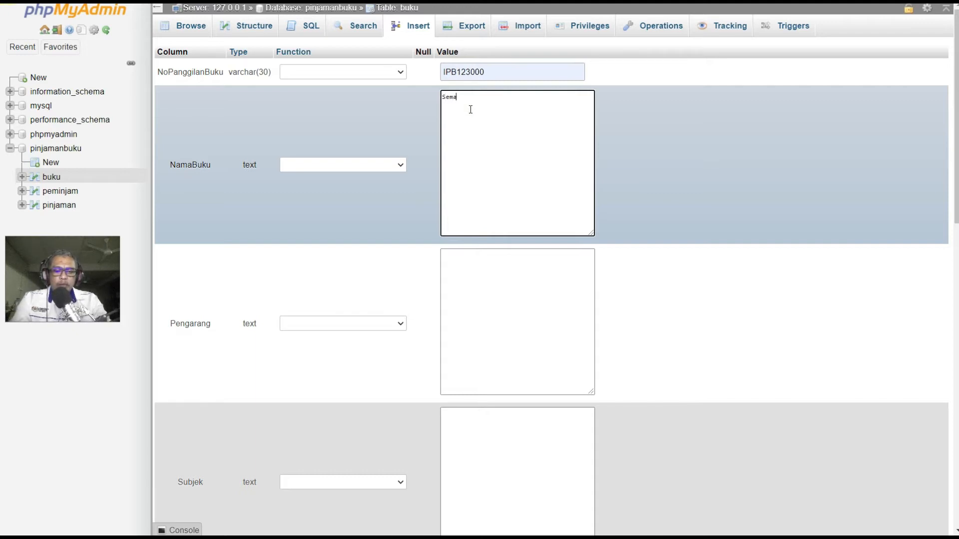
{"action": "type", "text": "ntic Web"}
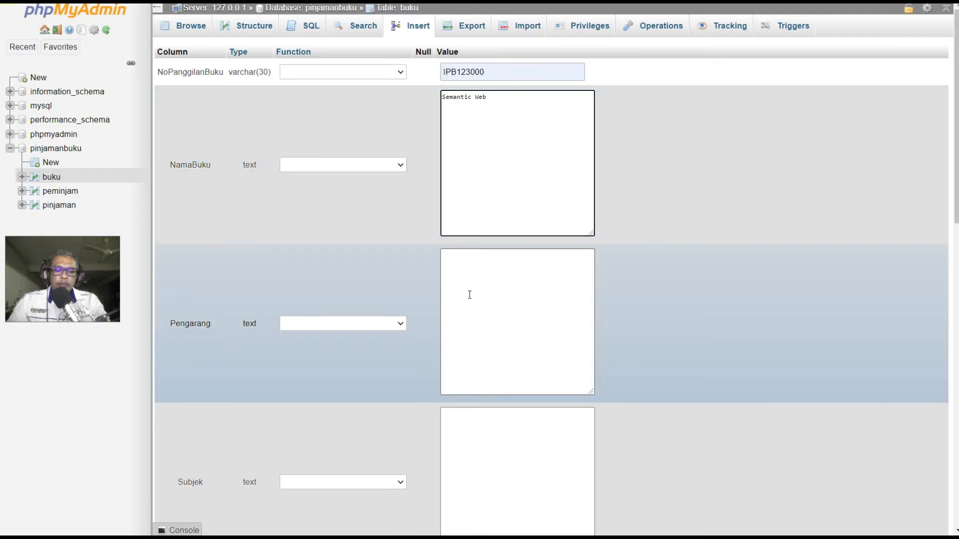
Fill in Pengarang with the author's name followed directly by ".et.al", without a space.
{"action": "left_click", "coordinate": [469, 295]}
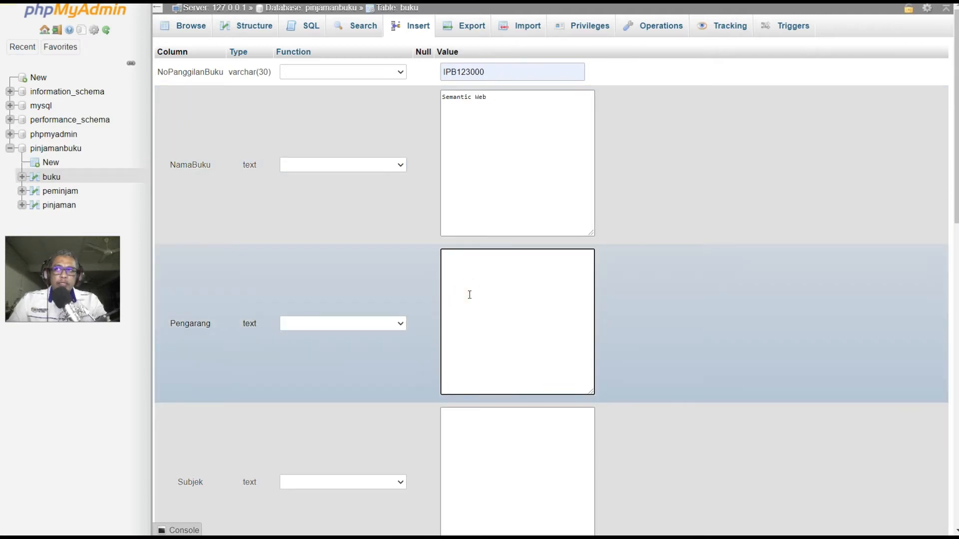
{"action": "type", "text": "Ma"}
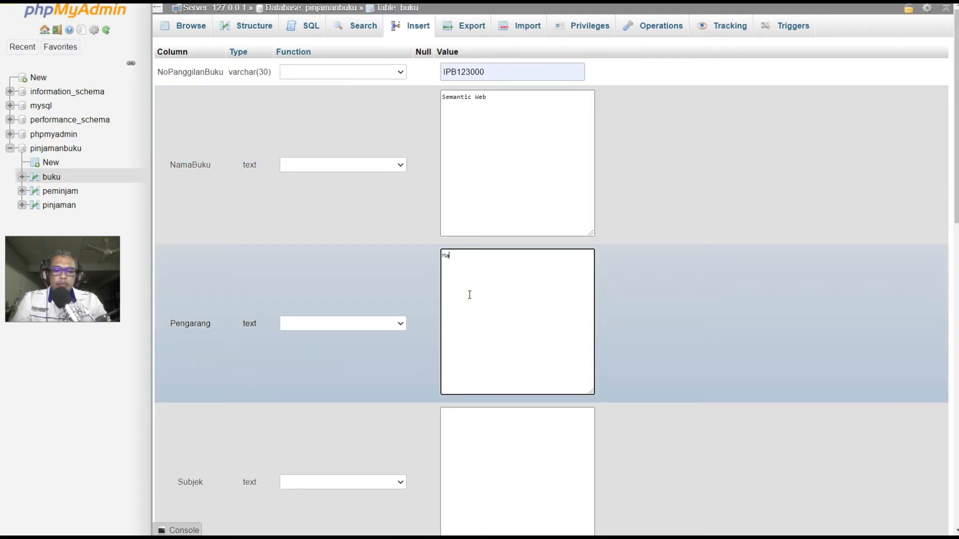
{"action": "type", "text": "ryana."}
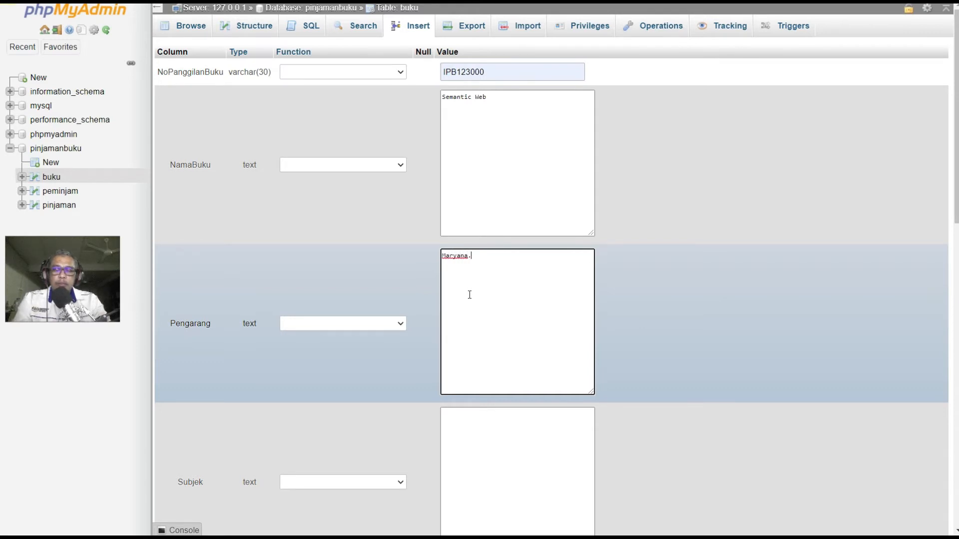
{"action": "key", "text": "BackSpace"}
{"action": "type", "text": ".et.al"}
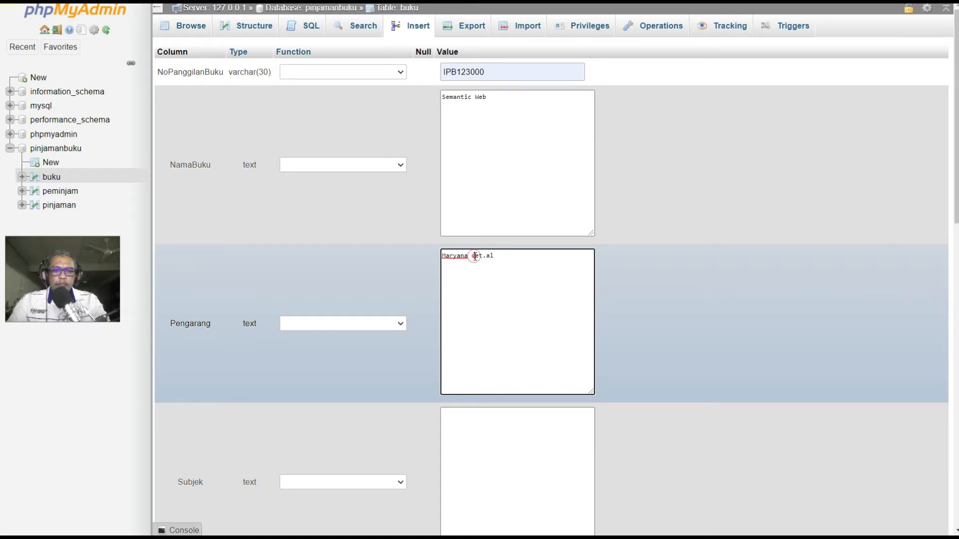
{"action": "key", "text": "BackSpace"}
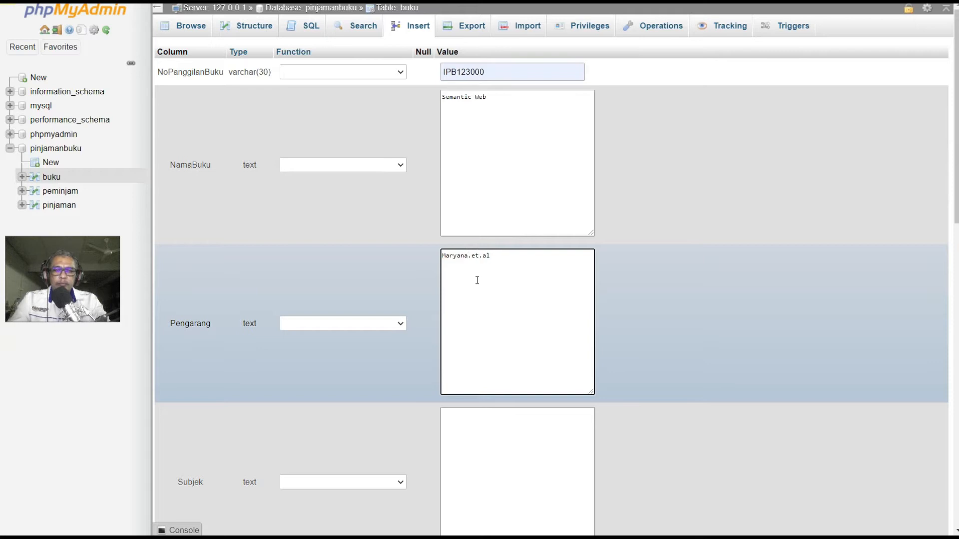
Enter "Komputer" as the Subjek of the new book.
{"action": "scroll", "coordinate": [477, 280], "scroll_direction": "down", "scroll_amount": 5}
{"action": "left_click", "coordinate": [487, 210]}
{"action": "type", "text": "Ko"}
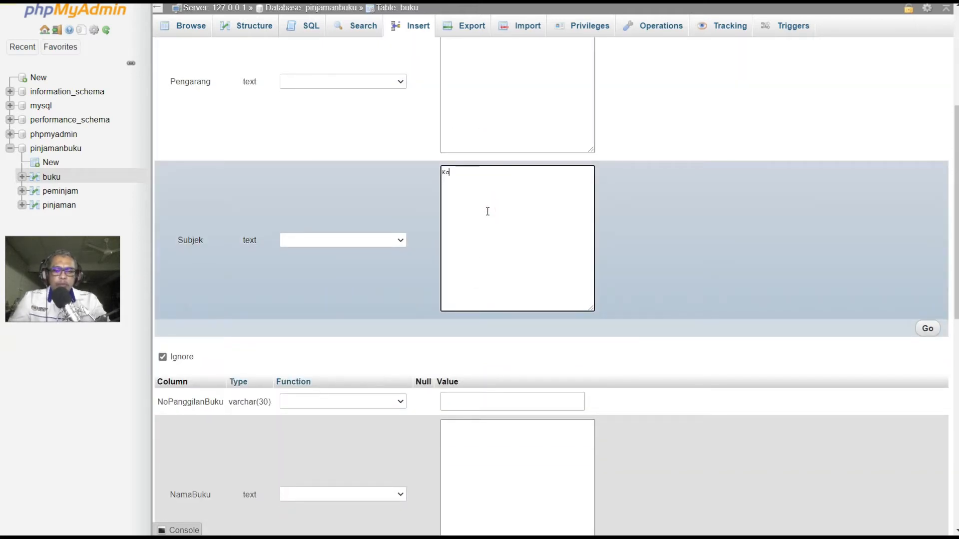
{"action": "type", "text": "mputer"}
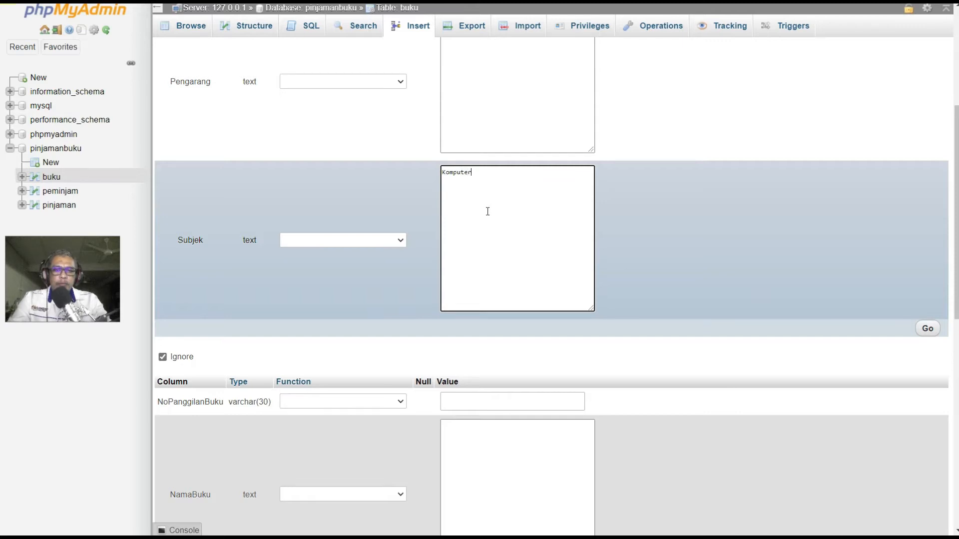
Check the completed book entry, insert it into the buku table and browse the table's rows.
{"action": "scroll", "coordinate": [465, 228], "scroll_direction": "up", "scroll_amount": 5}
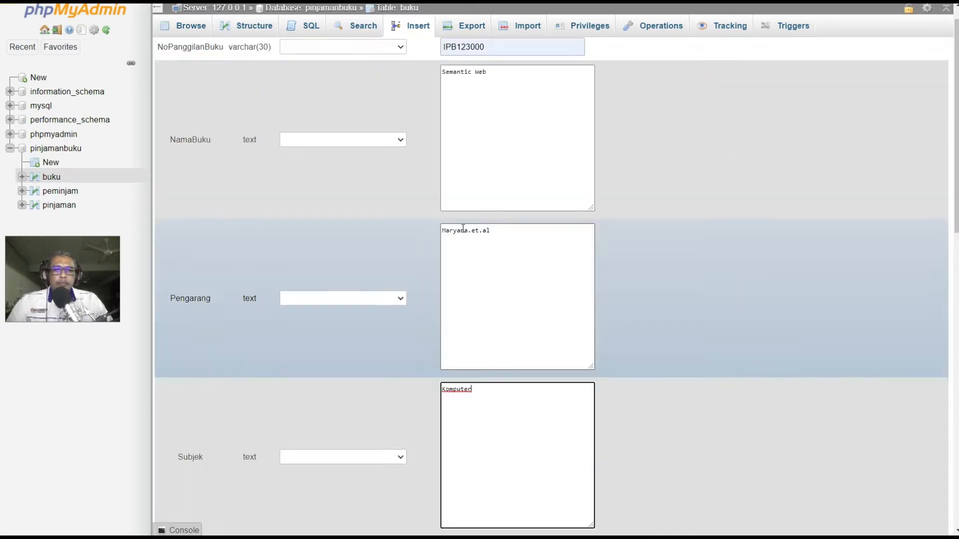
{"action": "scroll", "coordinate": [463, 212], "scroll_direction": "down", "scroll_amount": 3}
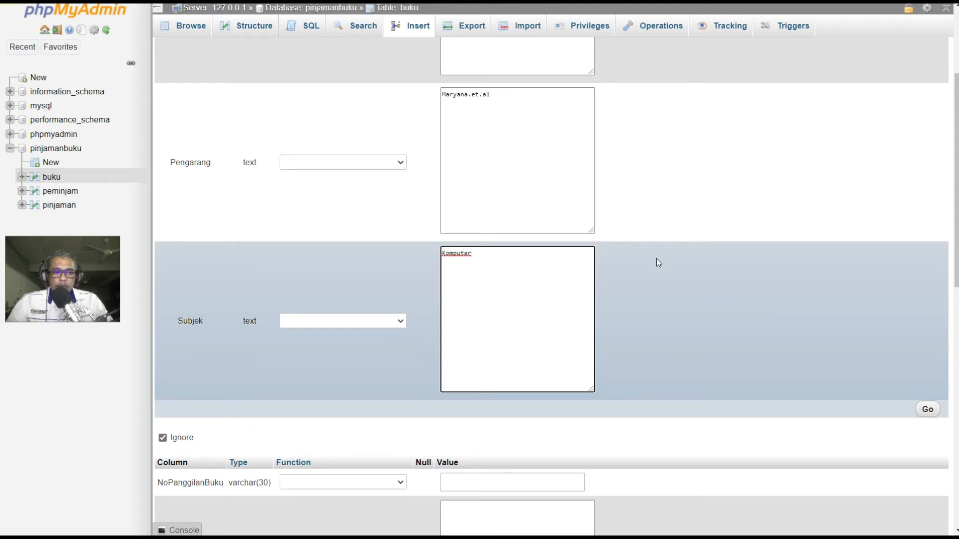
{"action": "left_click", "coordinate": [927, 409]}
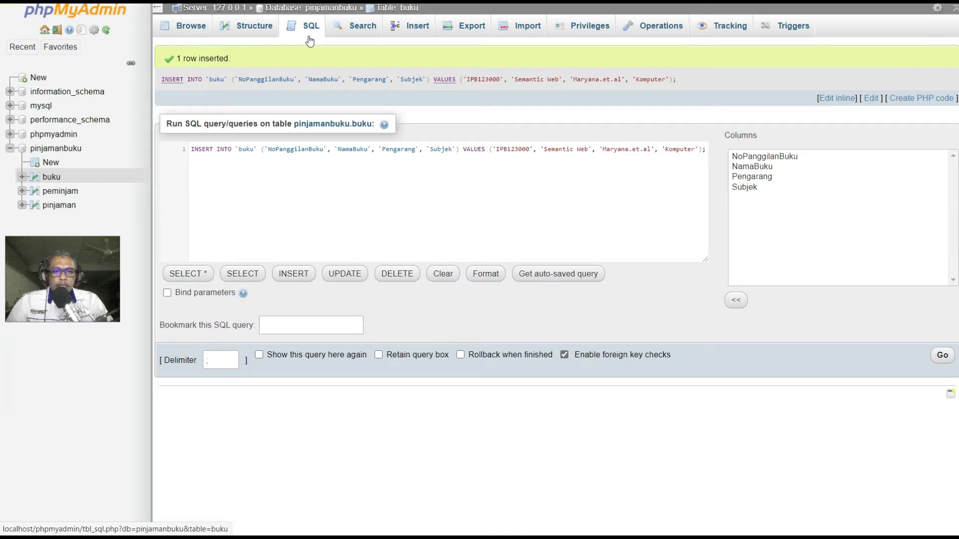
{"action": "left_click", "coordinate": [193, 32]}
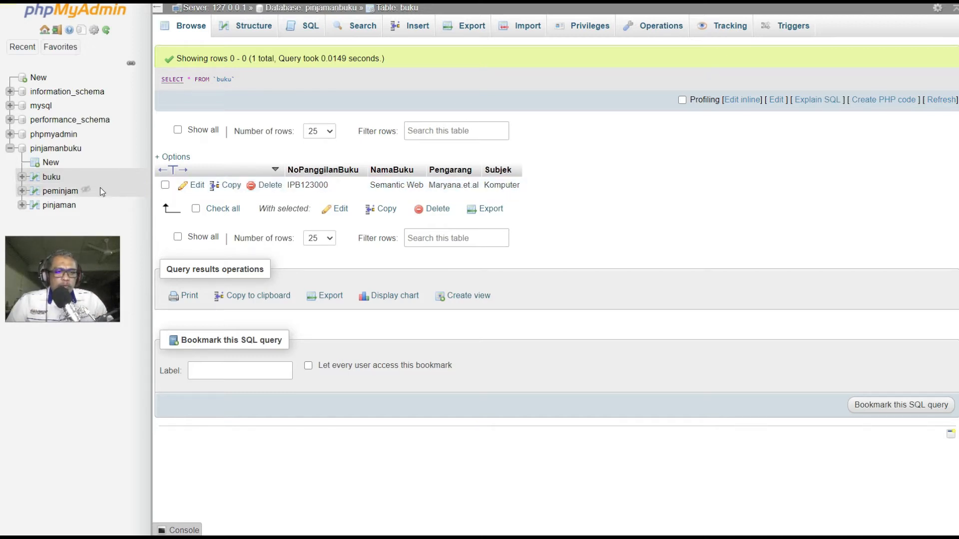
Start a new row in the peminjam table and fill in the borrower's ID from the second suggested entry.
{"action": "left_click", "coordinate": [61, 192]}
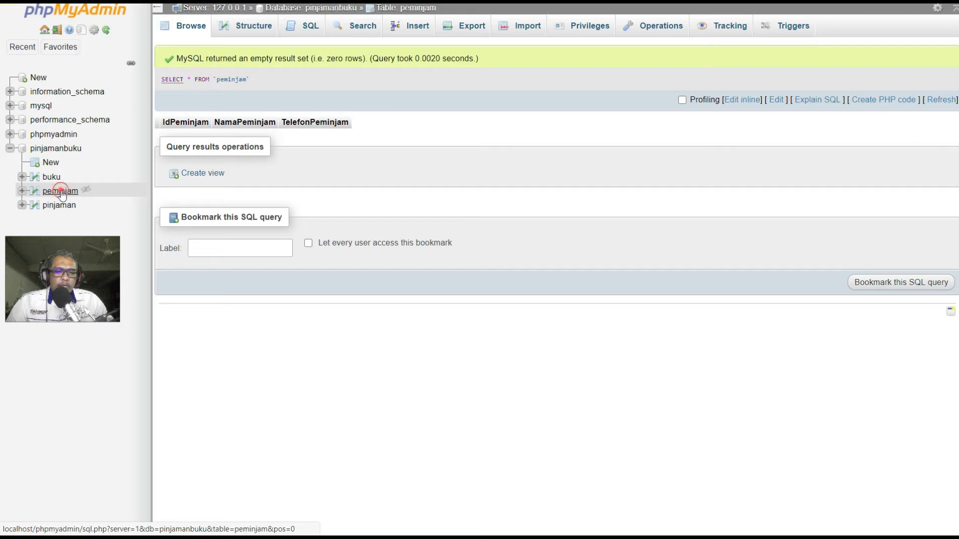
{"action": "left_click", "coordinate": [60, 193]}
{"action": "left_click", "coordinate": [416, 30]}
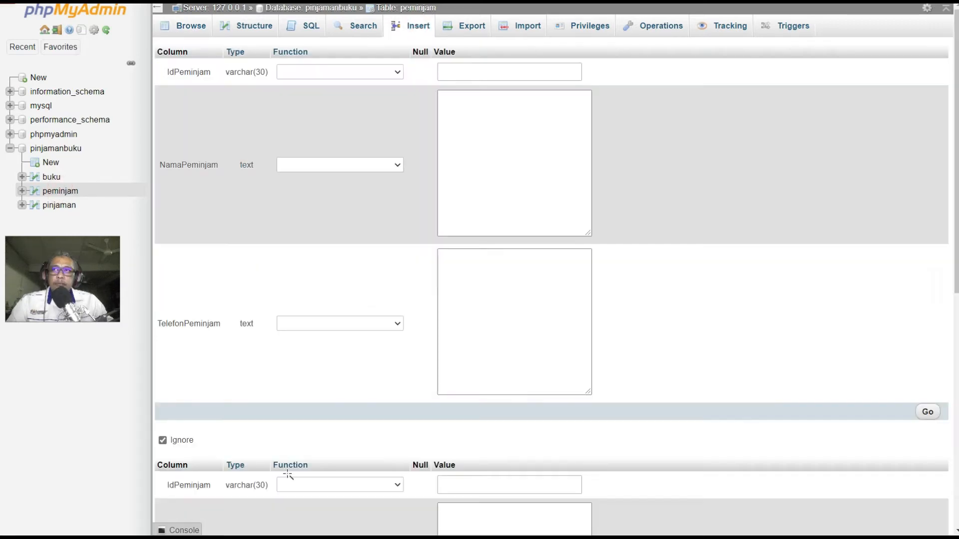
{"action": "left_click", "coordinate": [464, 70]}
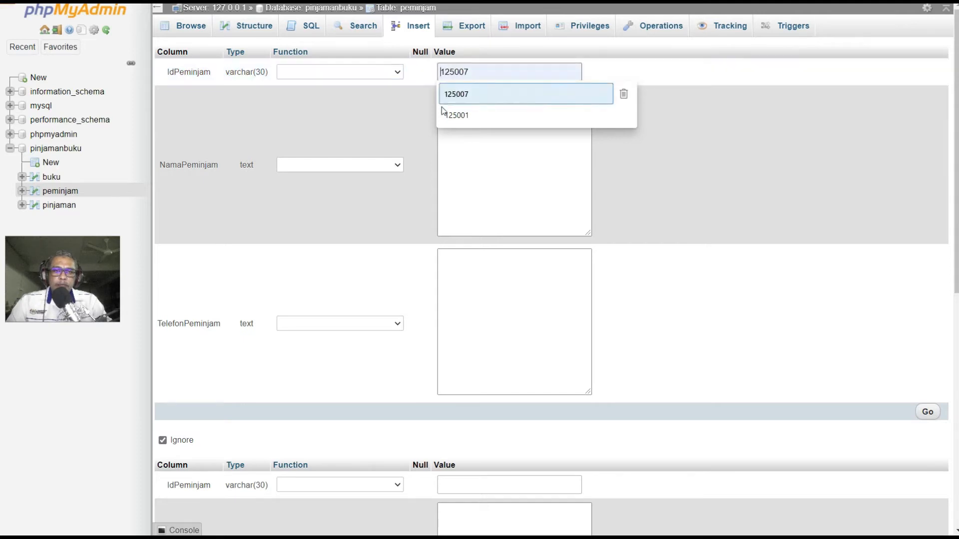
{"action": "left_click", "coordinate": [464, 120]}
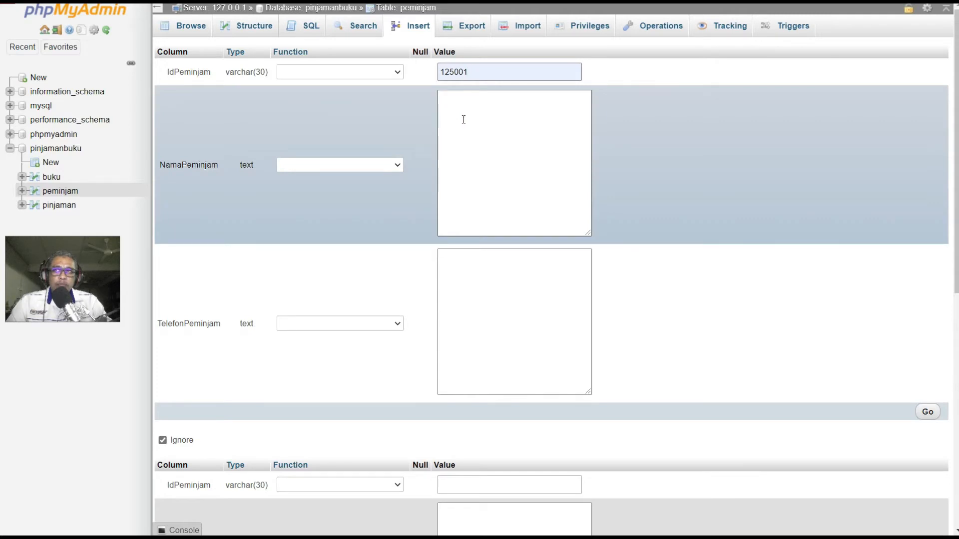
Enter the borrower's full name and phone number, insert the record and browse the peminjam table's rows.
{"action": "left_click", "coordinate": [464, 120]}
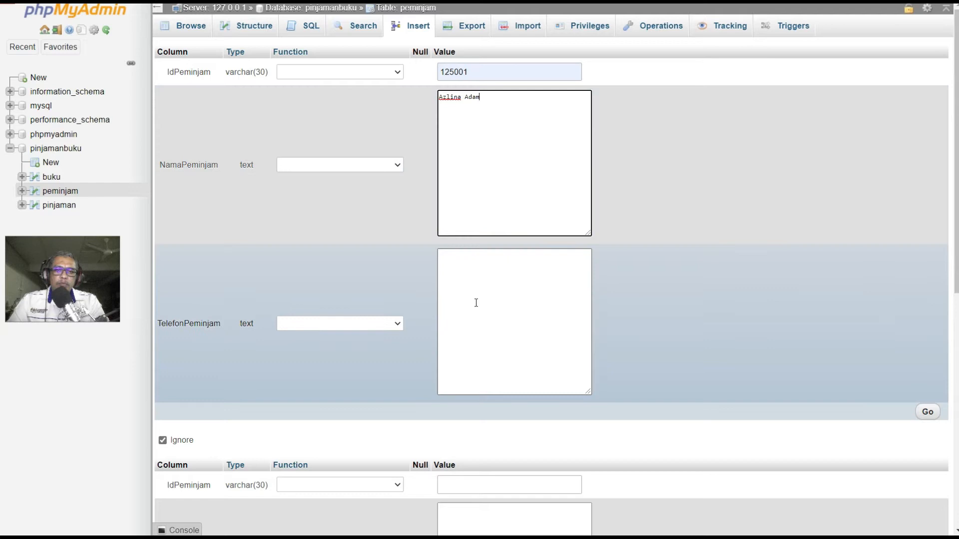
{"action": "left_click", "coordinate": [479, 304]}
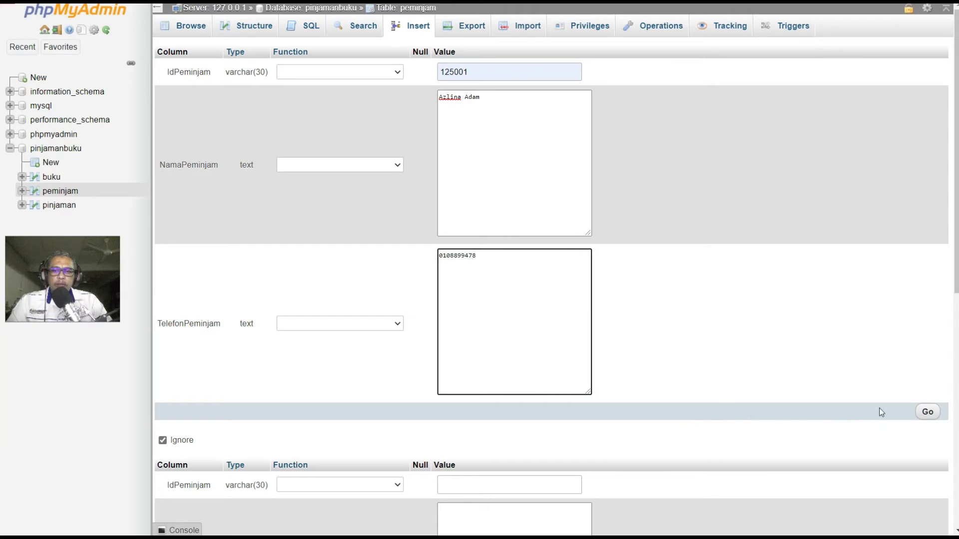
{"action": "left_click", "coordinate": [927, 412]}
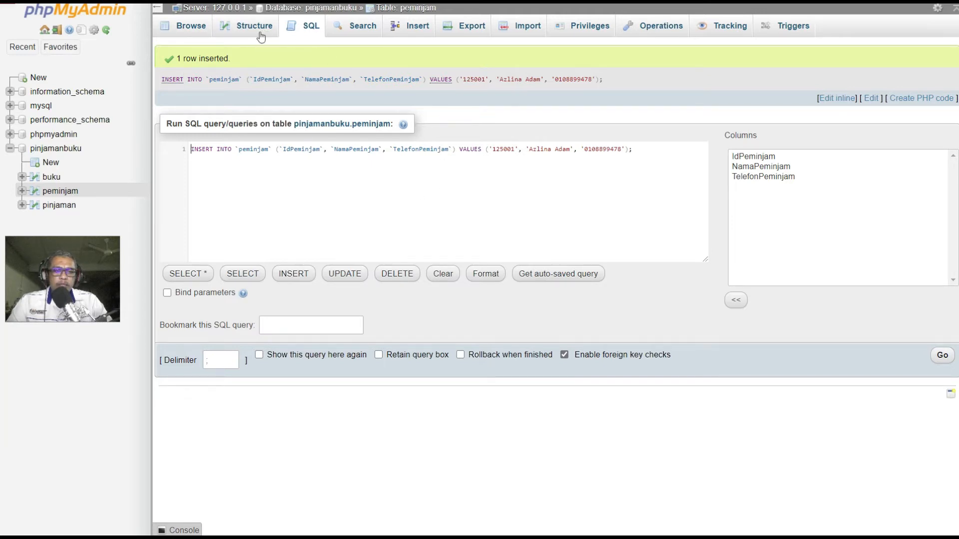
{"action": "left_click", "coordinate": [188, 31]}
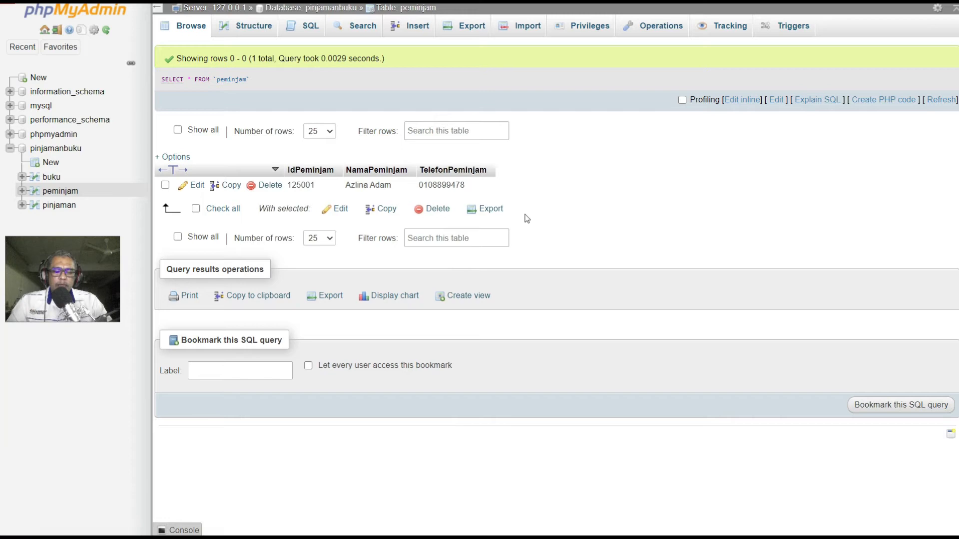
Start a new row in the pinjaman table and enter 110 as its NoPinjaman.
{"action": "left_click", "coordinate": [58, 205]}
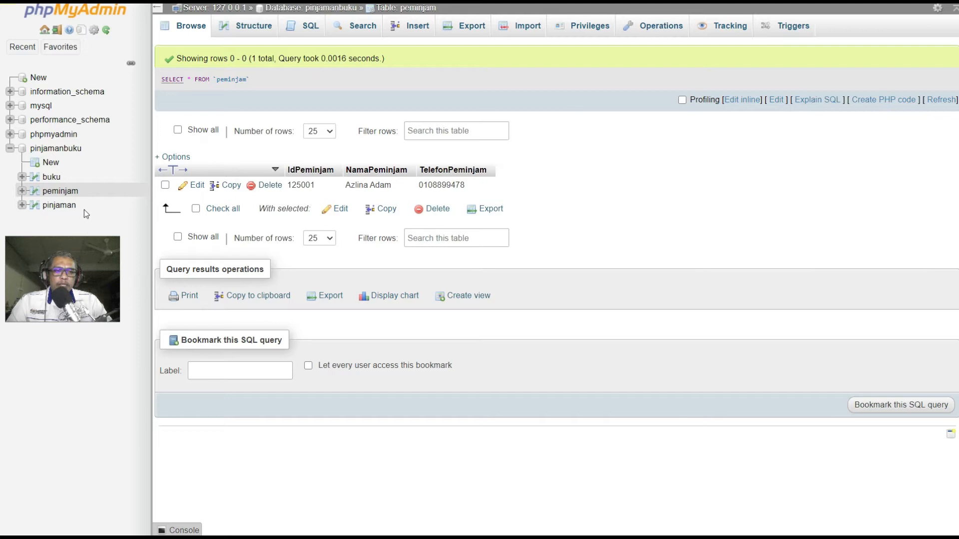
{"action": "left_click", "coordinate": [56, 205]}
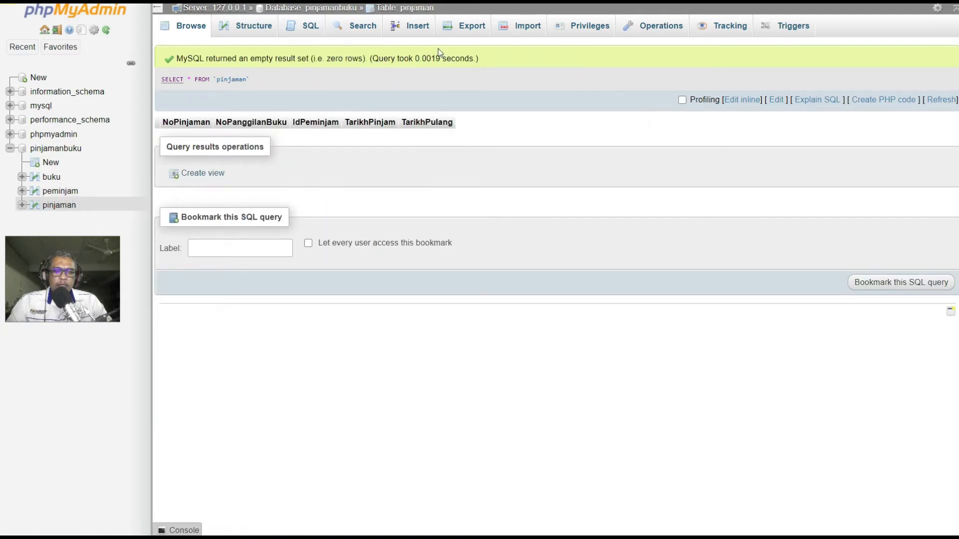
{"action": "left_click", "coordinate": [417, 29]}
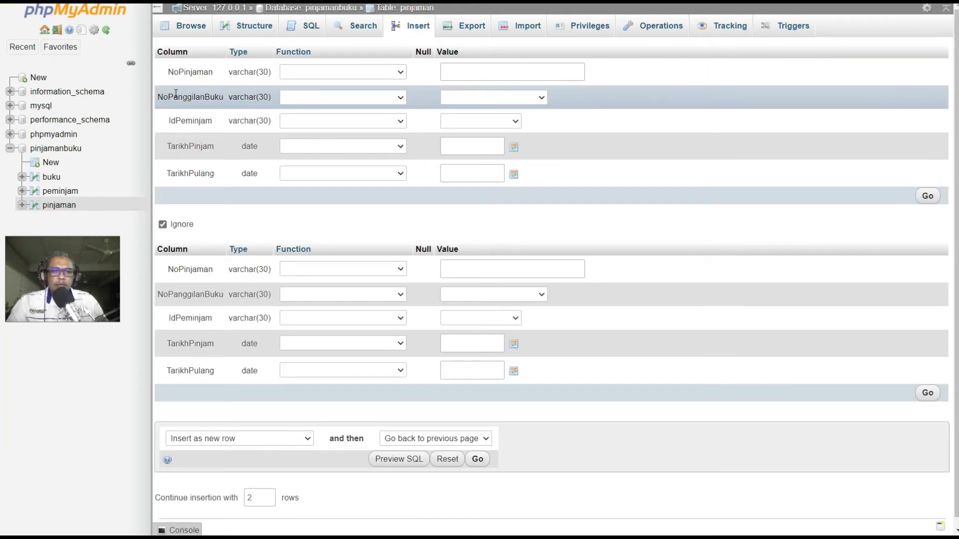
{"action": "left_click", "coordinate": [464, 78]}
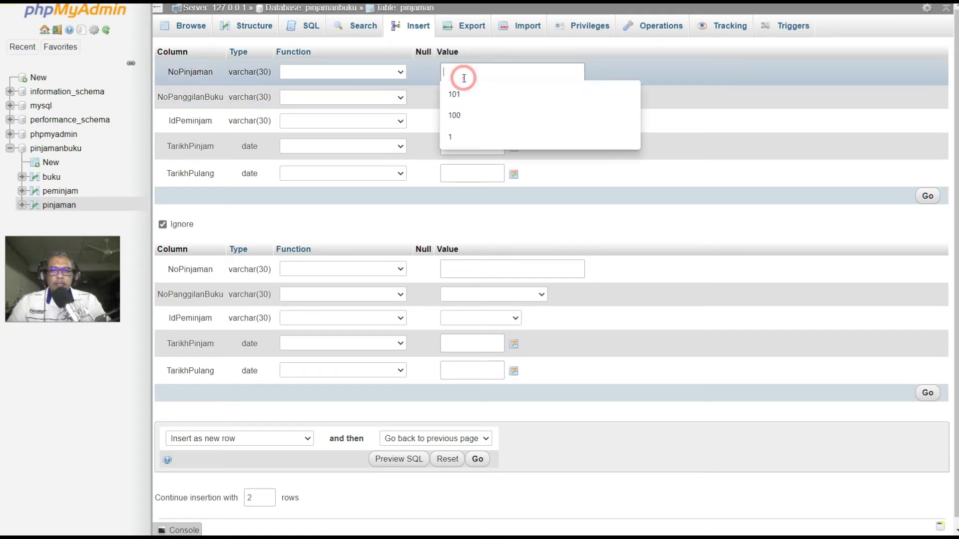
{"action": "type", "text": "110"}
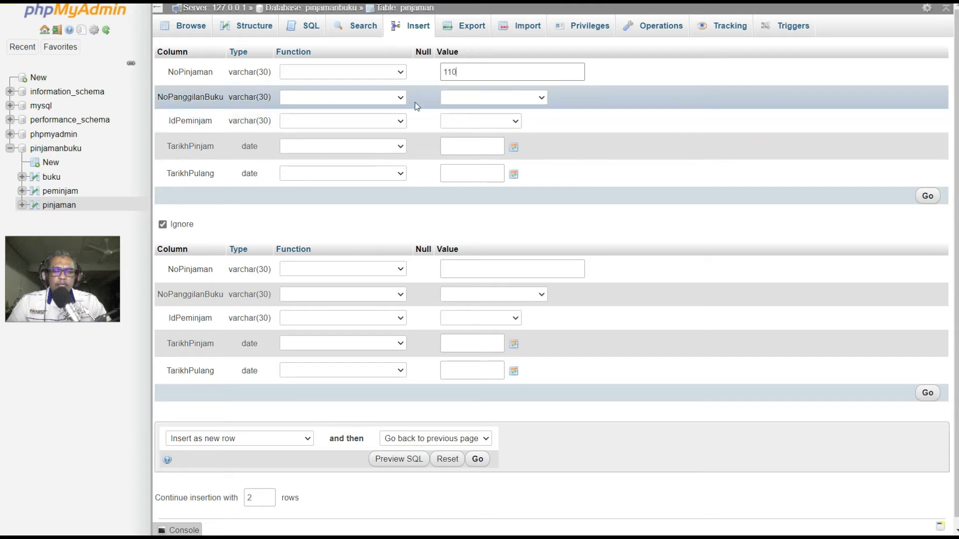
{"action": "left_click", "coordinate": [542, 98]}
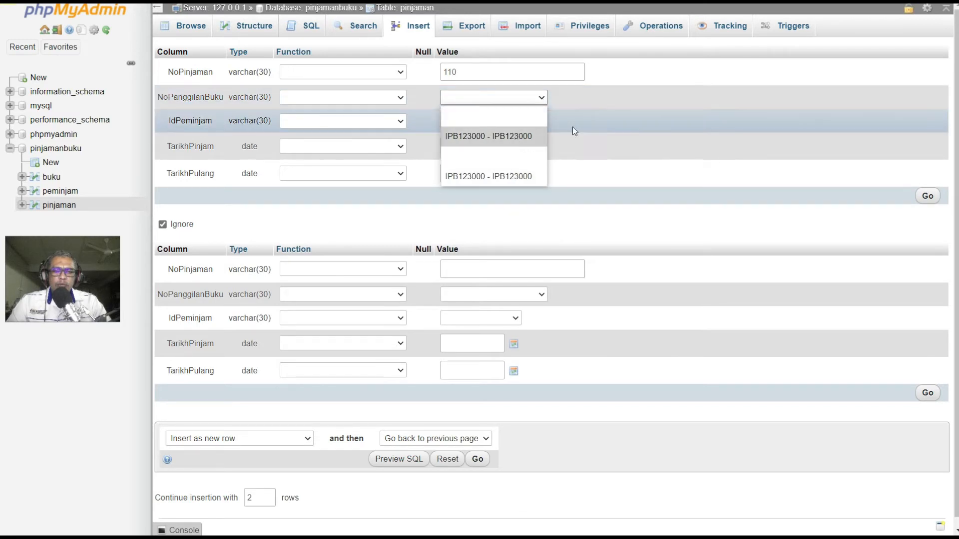
{"action": "left_click", "coordinate": [588, 101]}
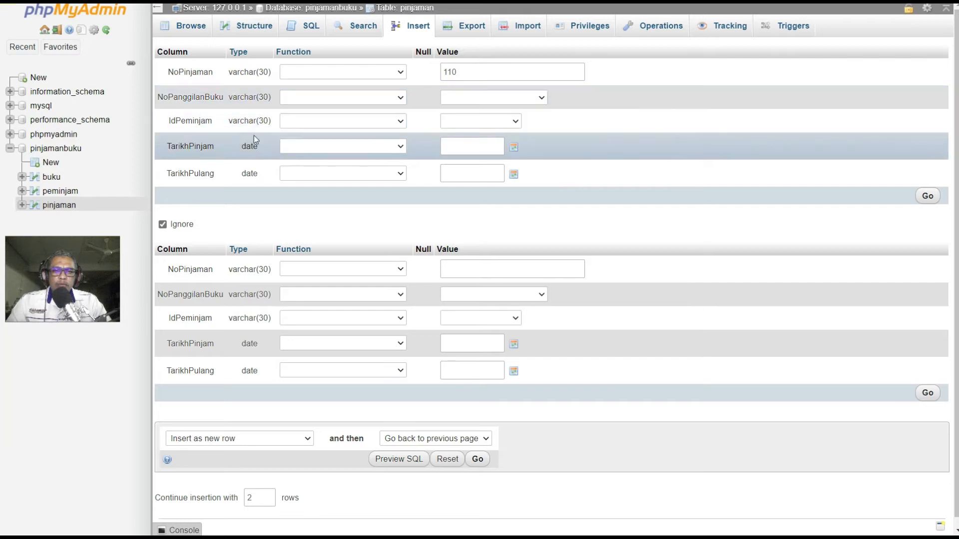
{"action": "left_click", "coordinate": [517, 123]}
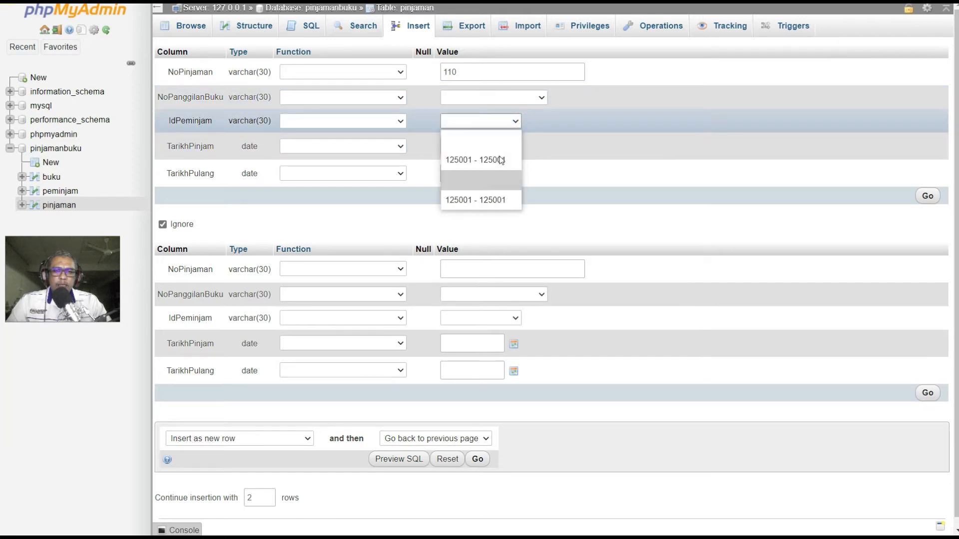
{"action": "left_click", "coordinate": [565, 122]}
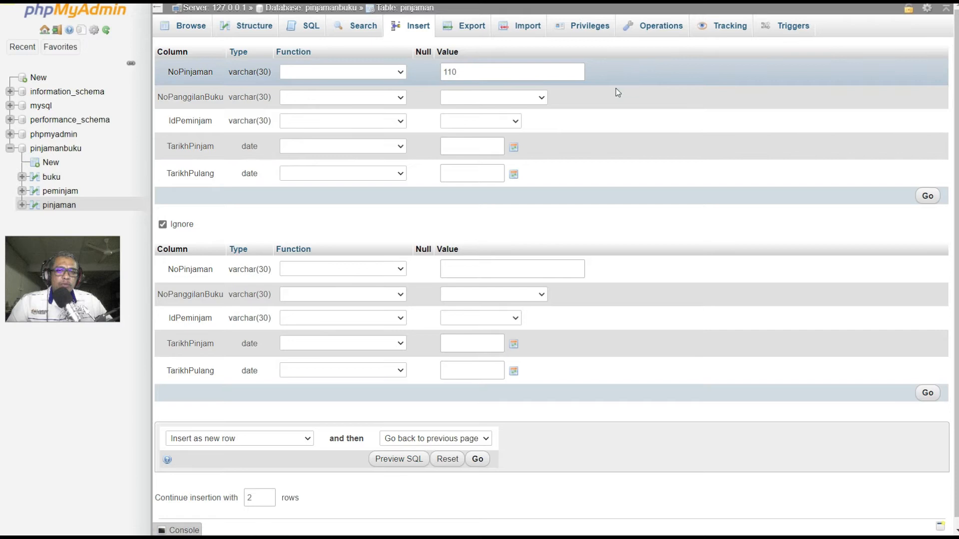
Choose IPB123000 as the NoPanggilanBuku and the existing borrower's ID as the IdPeminjam of the new loan.
{"action": "left_click", "coordinate": [543, 100]}
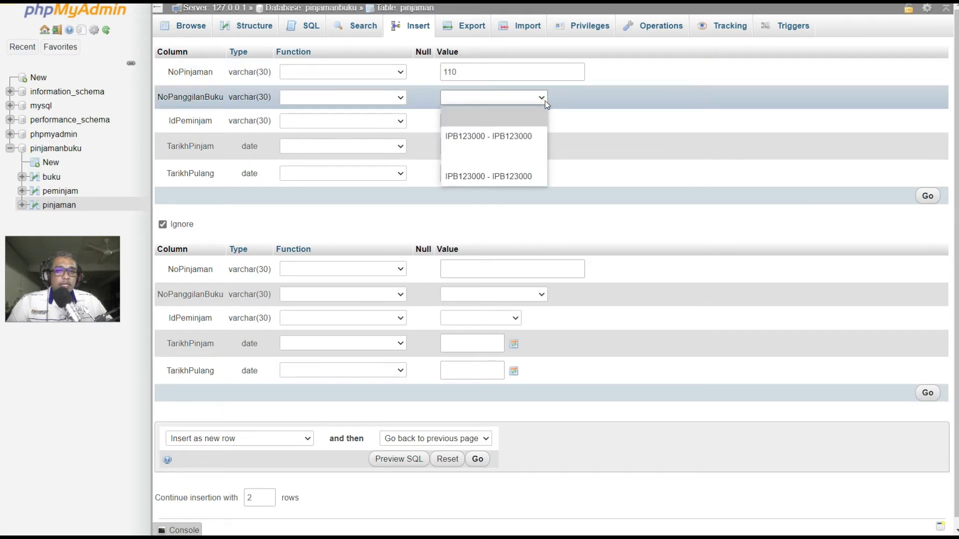
{"action": "left_click", "coordinate": [528, 135]}
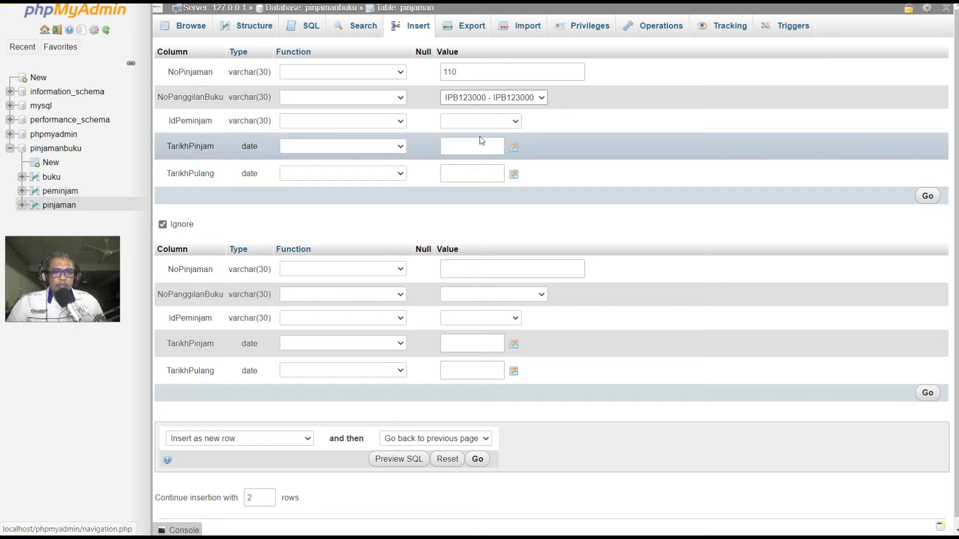
{"action": "left_click", "coordinate": [513, 123]}
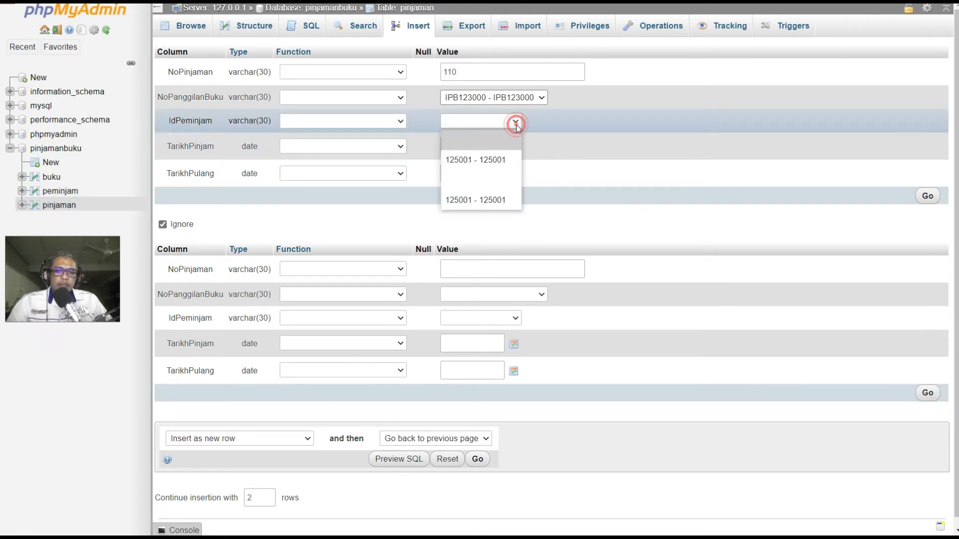
{"action": "left_click", "coordinate": [495, 200]}
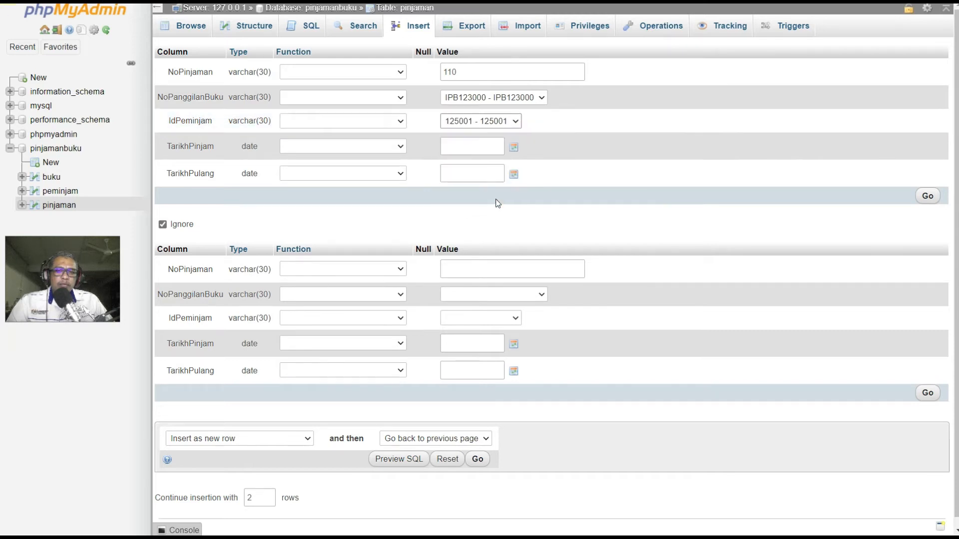
Set the loan's TarikhPinjam to 2020-10-04 and its TarikhPulang to 2020-10-06.
{"action": "left_click", "coordinate": [514, 148]}
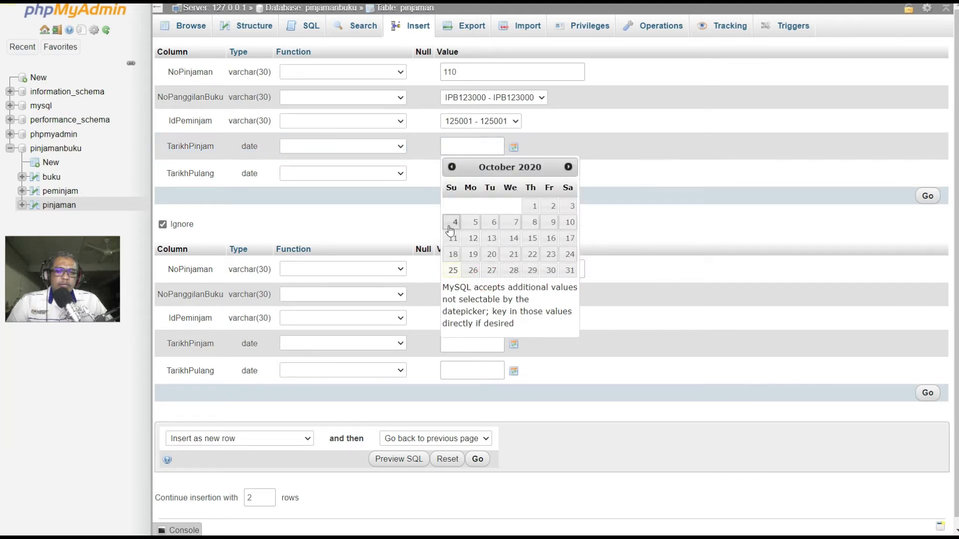
{"action": "left_click", "coordinate": [456, 224]}
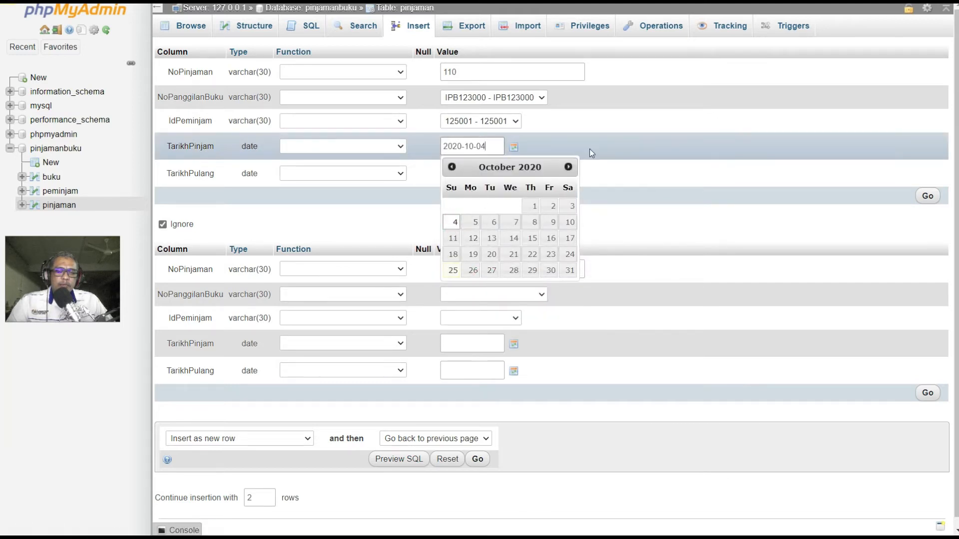
{"action": "left_click", "coordinate": [589, 149]}
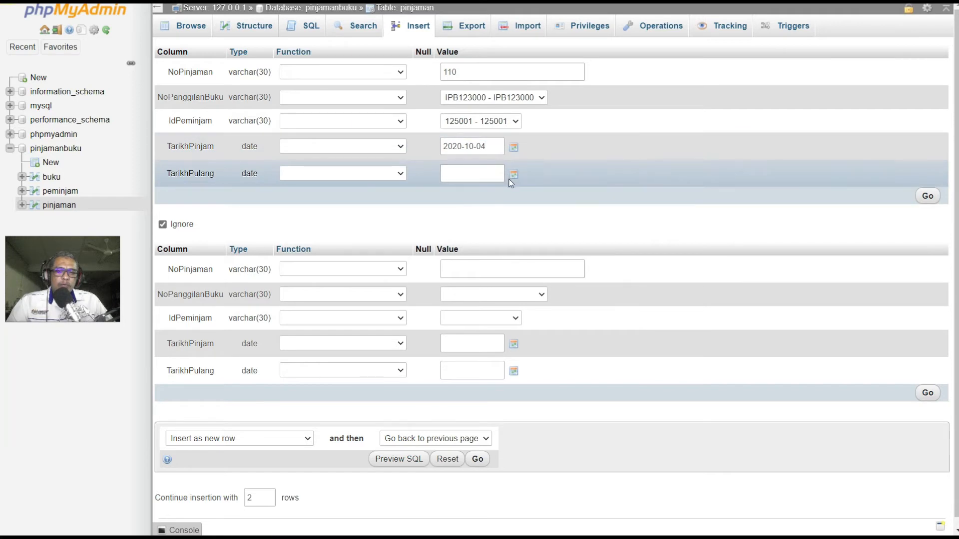
{"action": "left_click", "coordinate": [513, 174]}
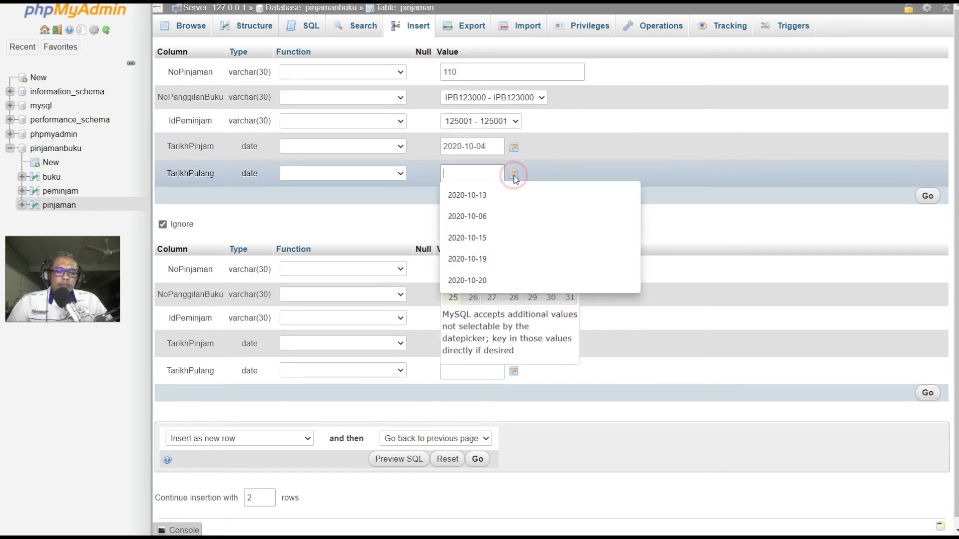
{"action": "left_click", "coordinate": [472, 299]}
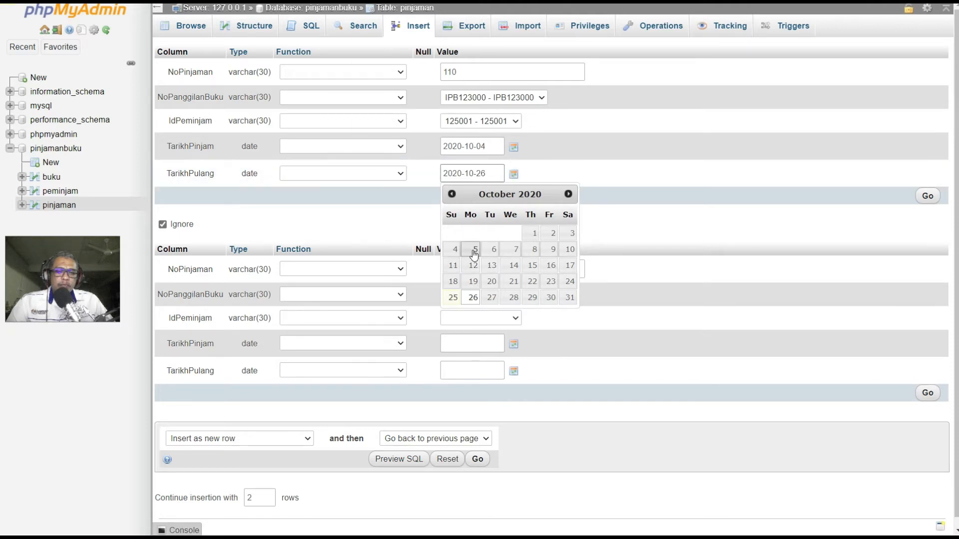
{"action": "left_click", "coordinate": [493, 250]}
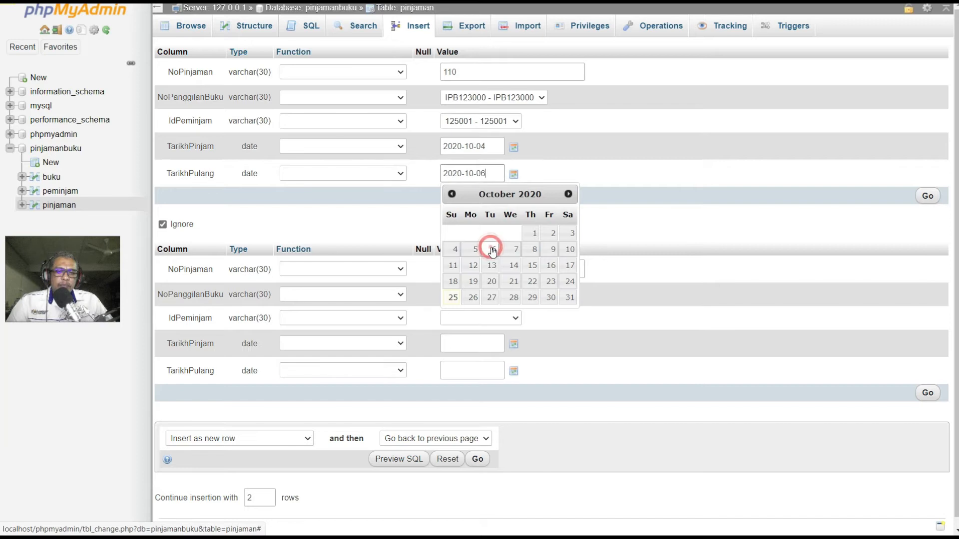
{"action": "left_click", "coordinate": [661, 169]}
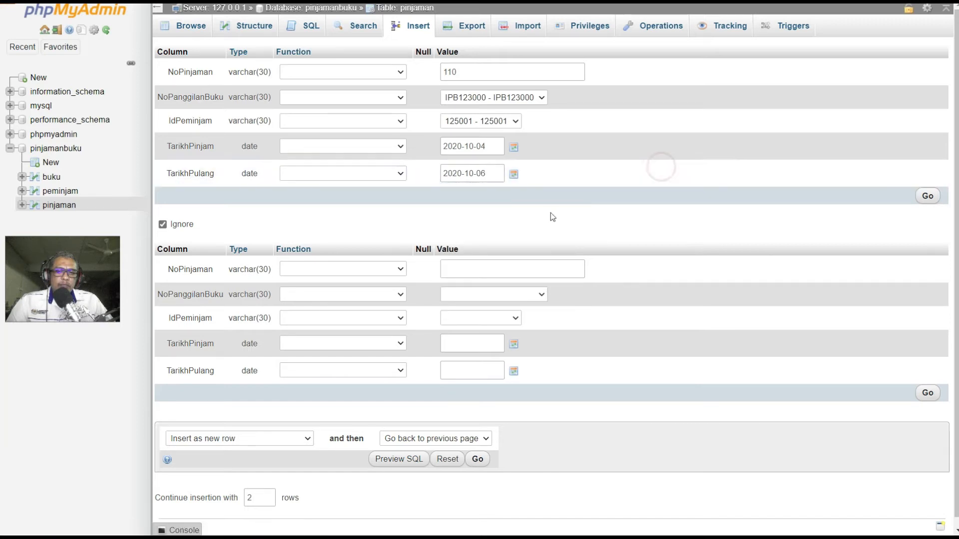
Insert the completed loan record into the pinjaman table and browse the table's rows.
{"action": "left_click", "coordinate": [927, 197]}
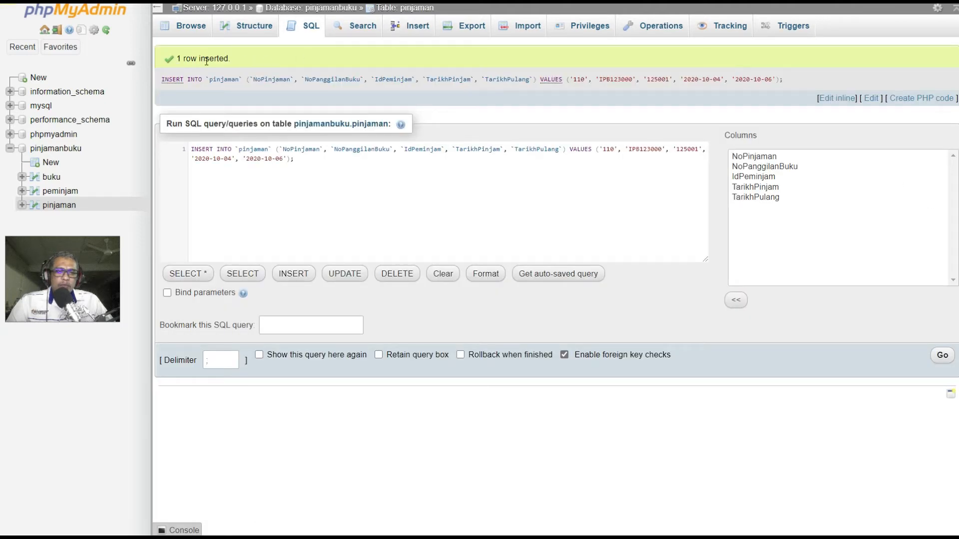
{"action": "left_click", "coordinate": [191, 30]}
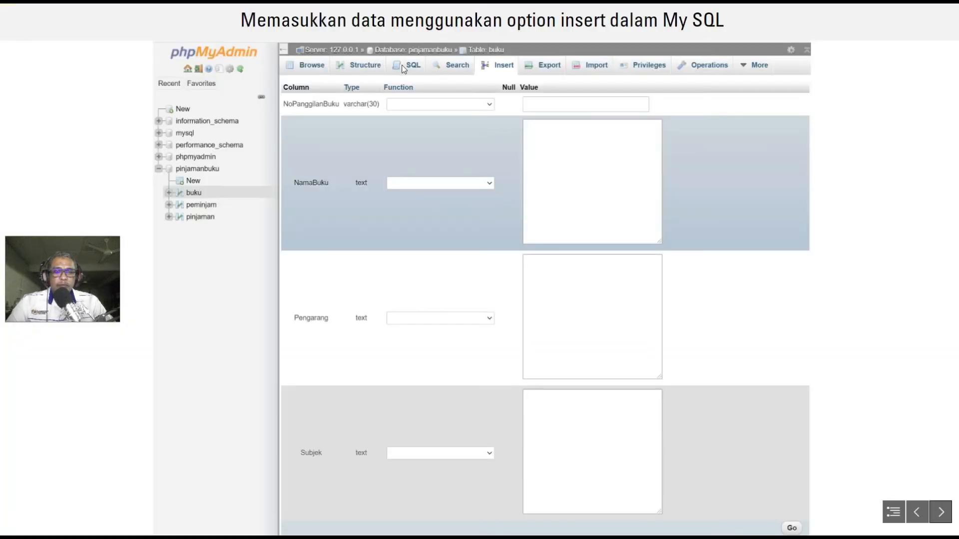
{"action": "left_click", "coordinate": [942, 513]}
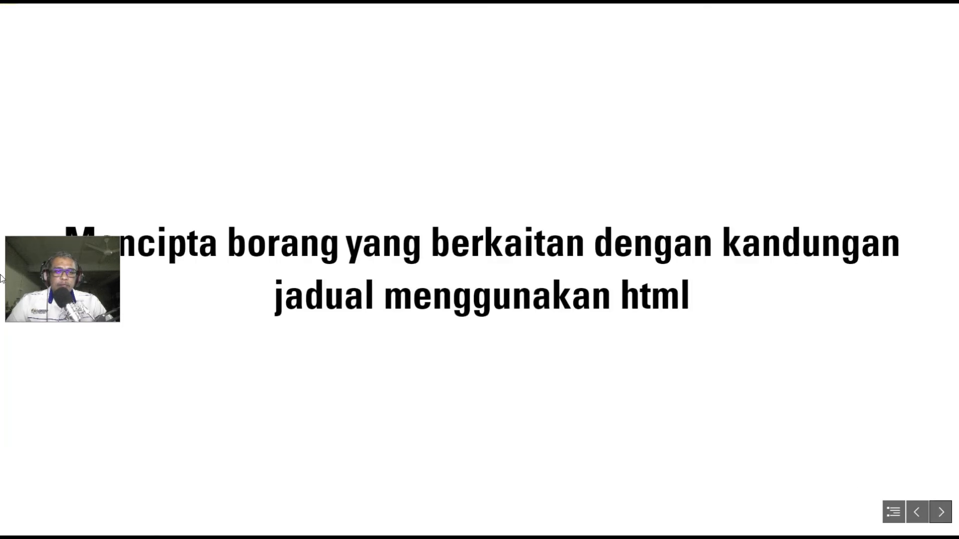
{"action": "left_click_drag", "start_coordinate": [52, 279], "coordinate": [58, 319]}
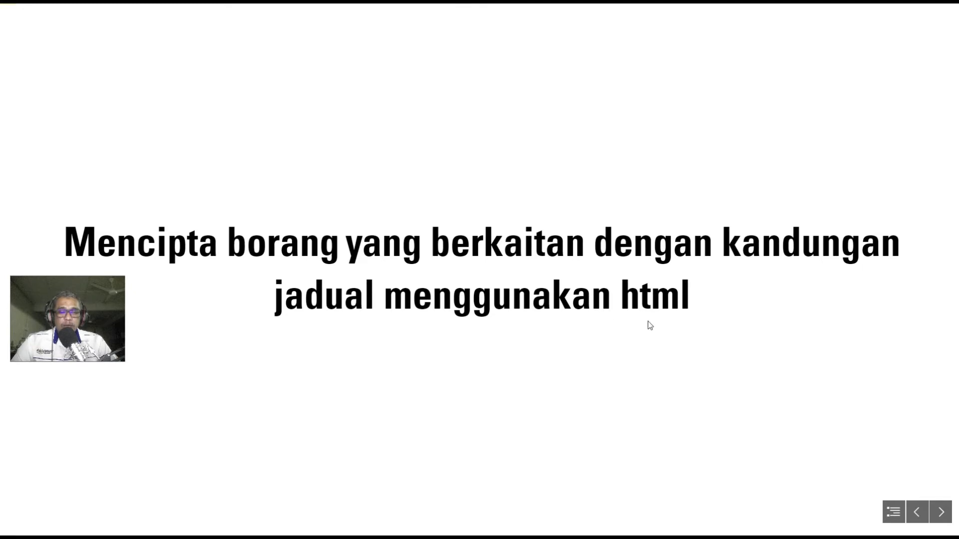
{"action": "left_click", "coordinate": [939, 511]}
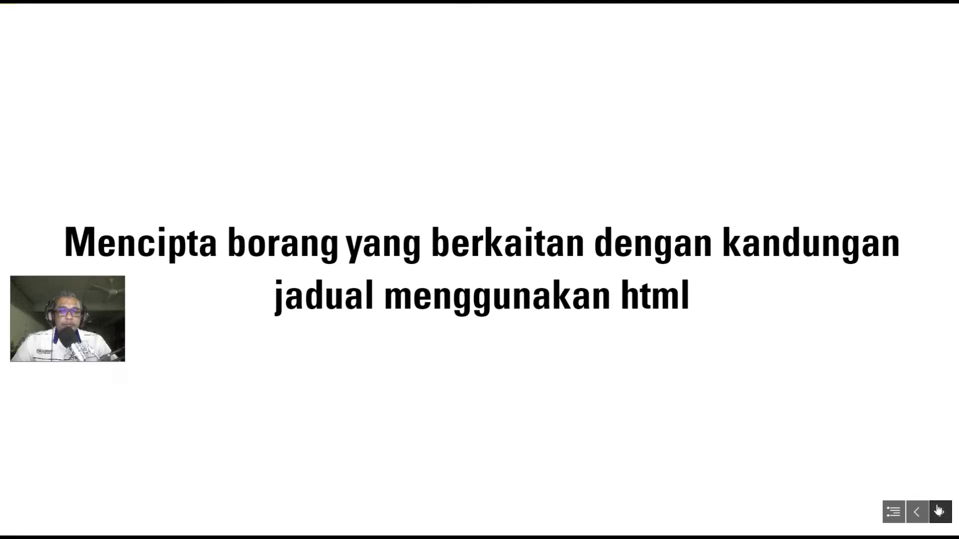